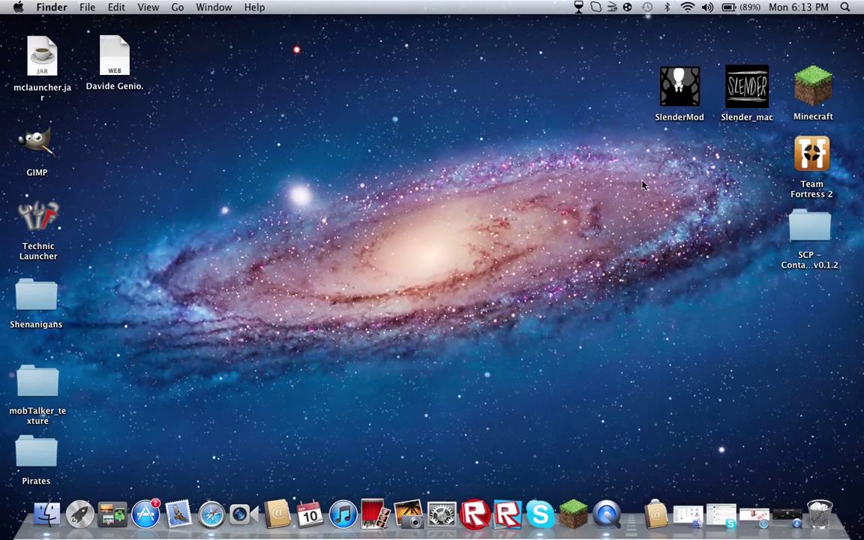
# Open the desktop folder SCP - Containment Breach v0.1.2 and the folder of the same name inside it.
pyautogui.moveTo(715, 130); pyautogui.dragTo(606, 194)
pyautogui.moveTo(728, 209); pyautogui.dragTo(694, 174)
pyautogui.doubleClick(809, 229)
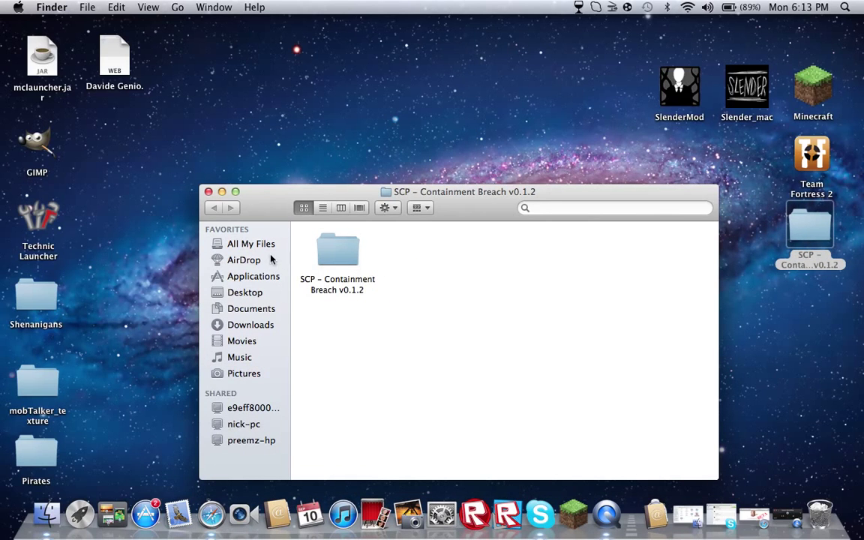
pyautogui.doubleClick(337, 256)
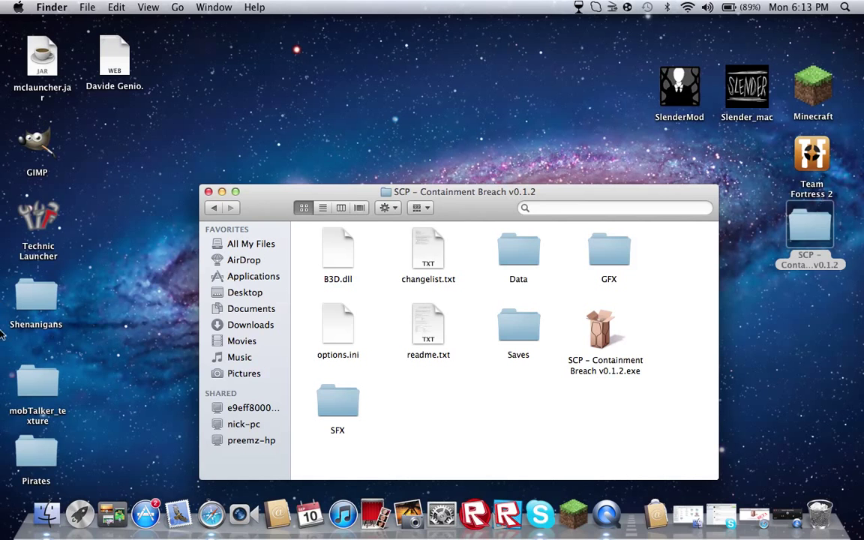
# Open SCP - Containment Breach v0.1.2.exe with Wine.
pyautogui.rightClick(600, 330)
pyautogui.moveTo(517, 251)
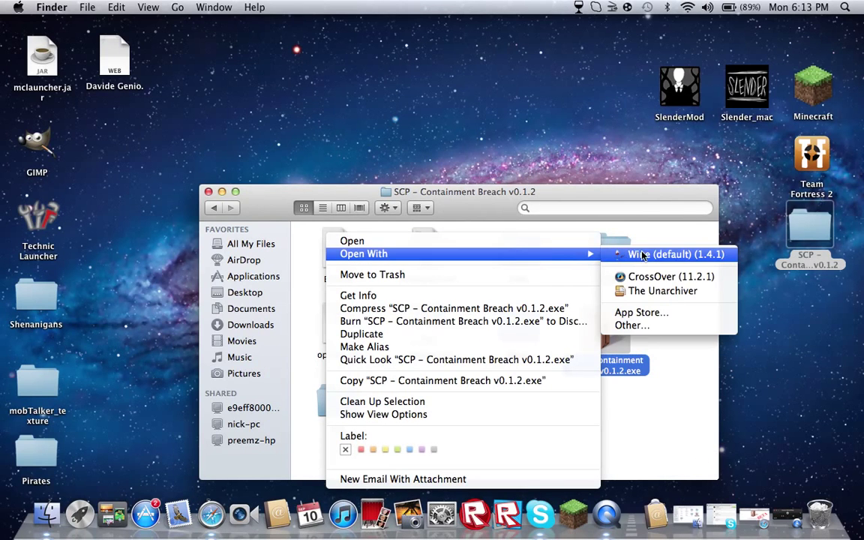
pyautogui.click(581, 251)
pyautogui.click(533, 403)
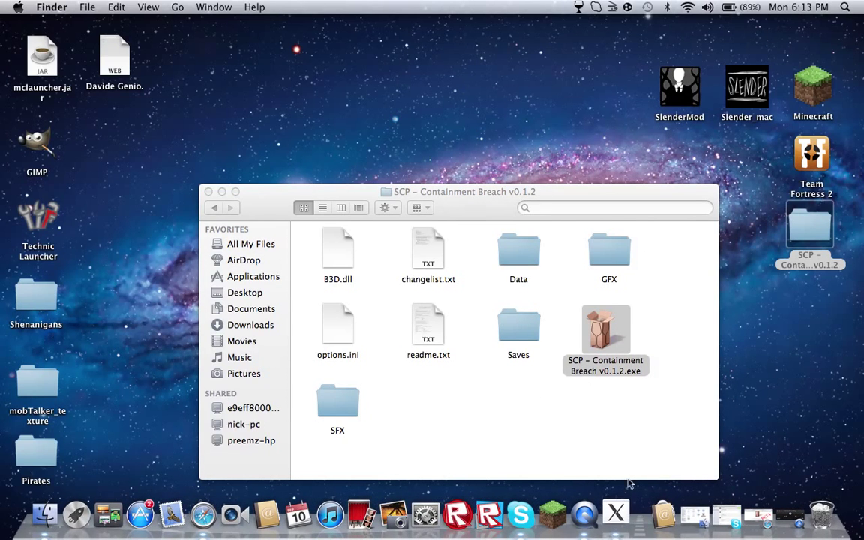
# Launch the game from its launcher, allowing X11 to change the display resolution, and quit at the main menu.
pyautogui.moveTo(284, 210); pyautogui.dragTo(253, 180)
pyautogui.click(191, 162)
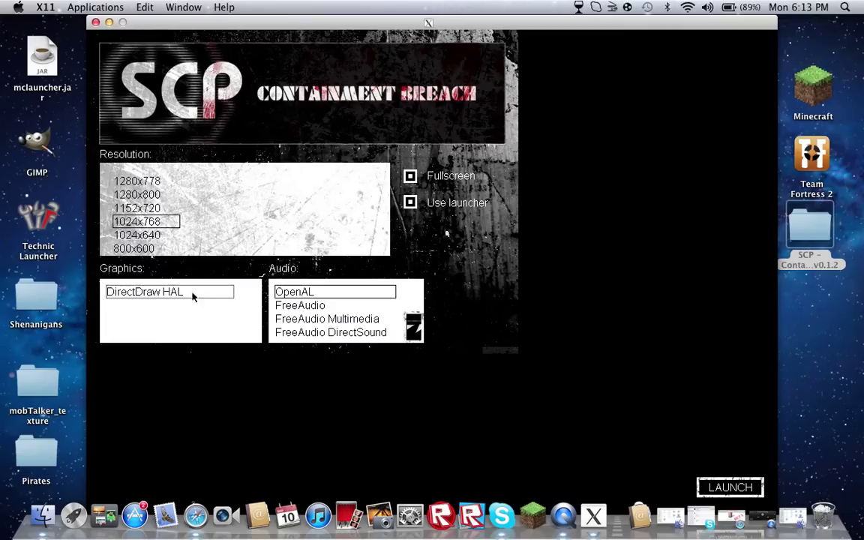
pyautogui.click(729, 494)
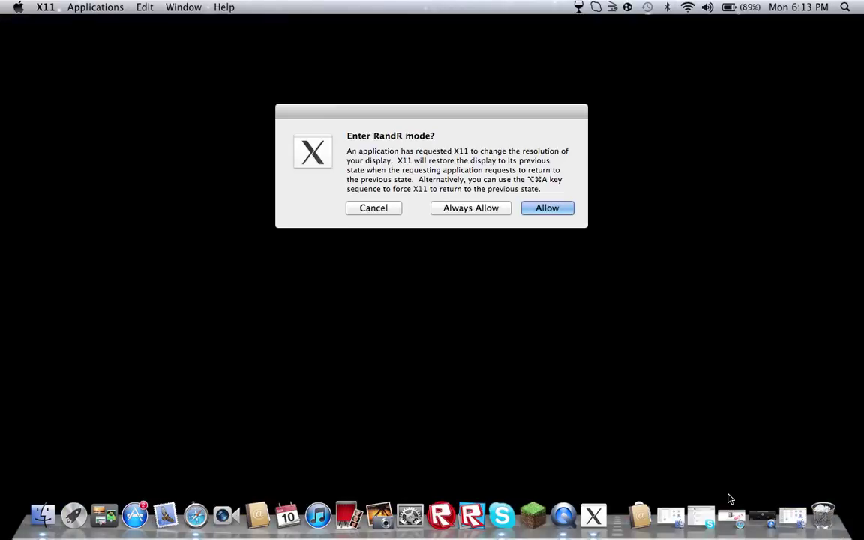
pyautogui.click(557, 216)
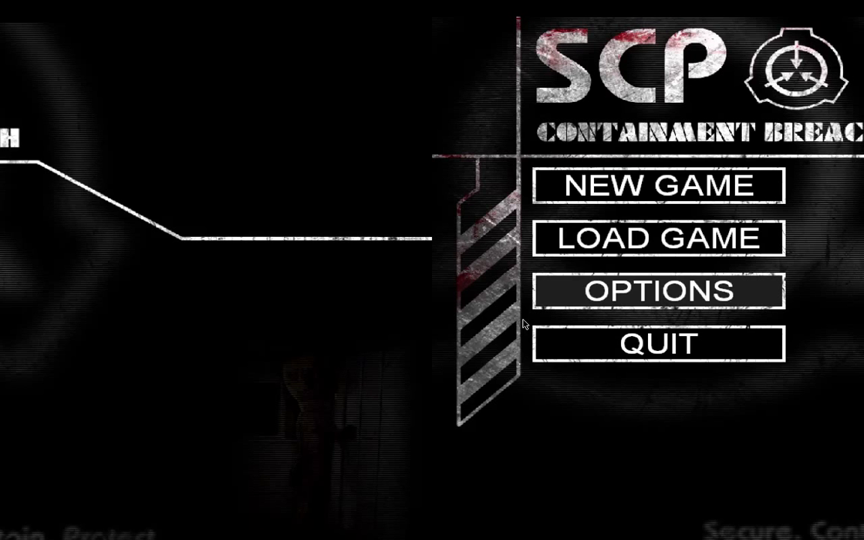
pyautogui.press('super+q')
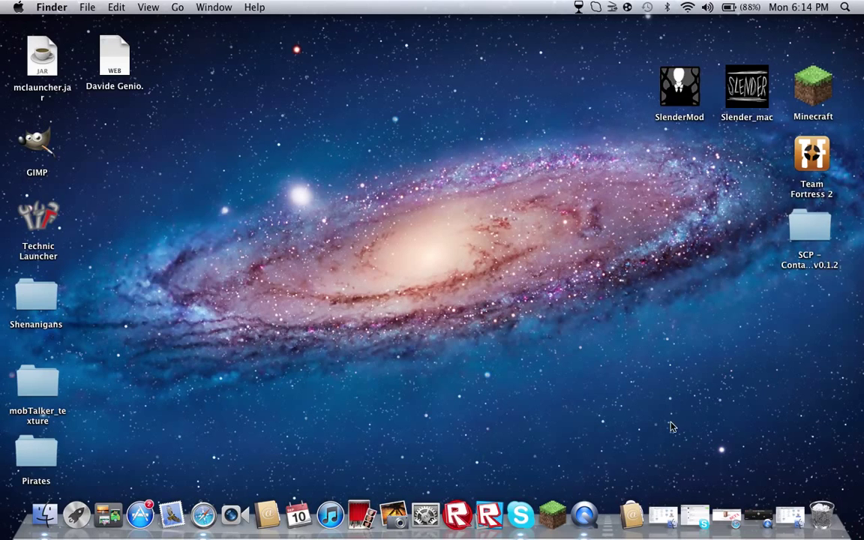
# Clear away other minimized windows and restore the minimized WineBottler web page in Safari.
pyautogui.click(756, 508)
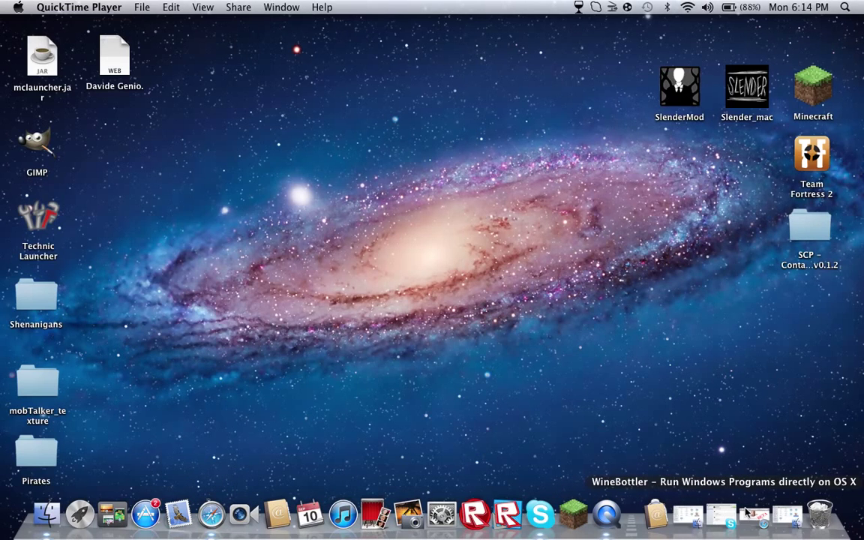
pyautogui.click(786, 514)
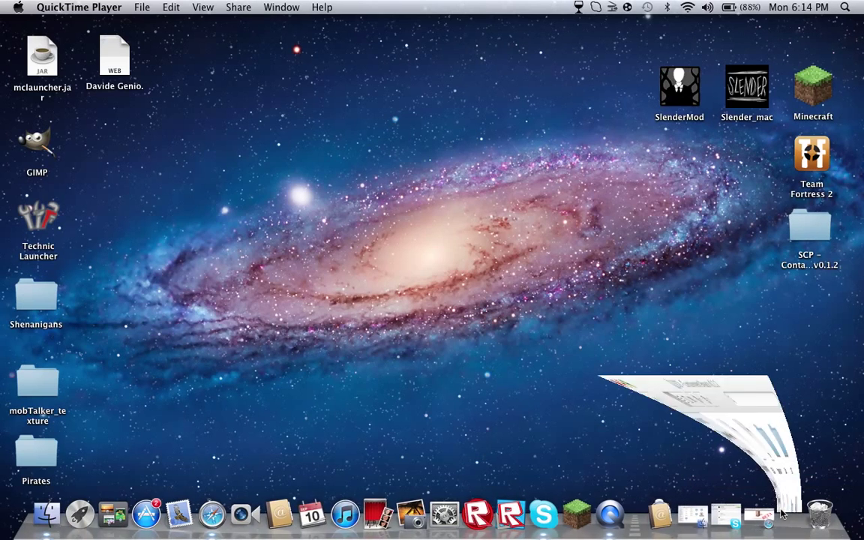
pyautogui.click(178, 161)
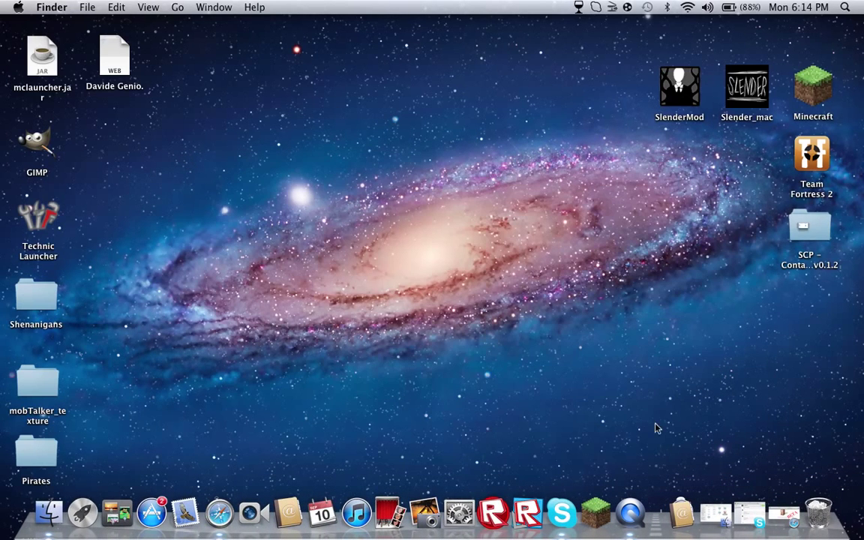
pyautogui.click(785, 515)
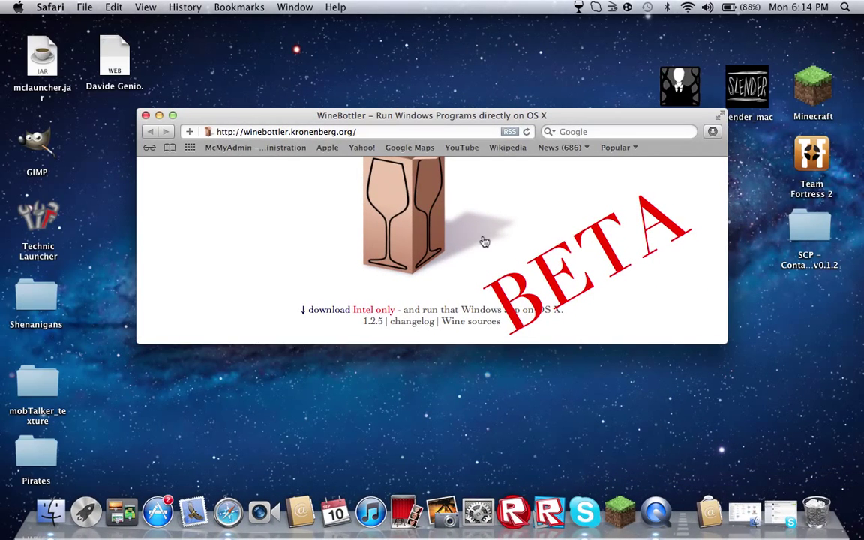
# Examine the WineBottler page for its download link and web address, and close the page.
pyautogui.scroll(5, 485, 242)
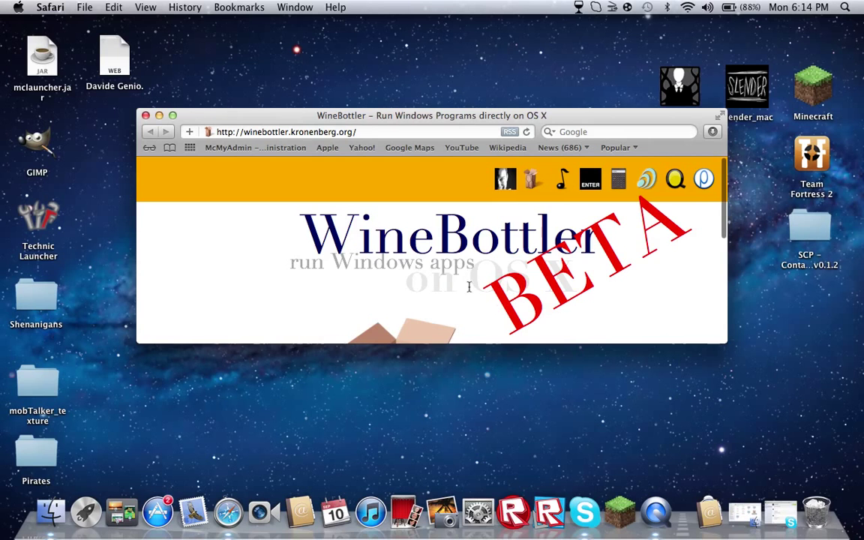
pyautogui.scroll(-5, 513, 254)
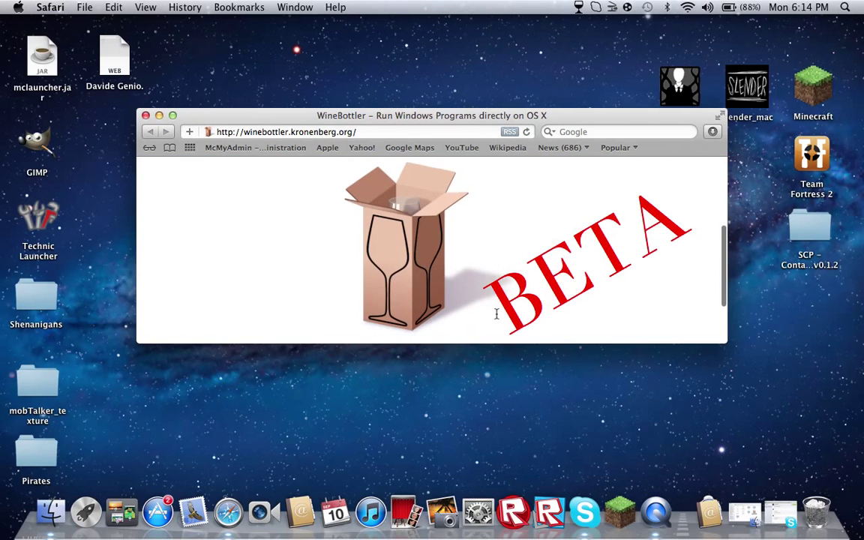
pyautogui.scroll(4, 496, 313)
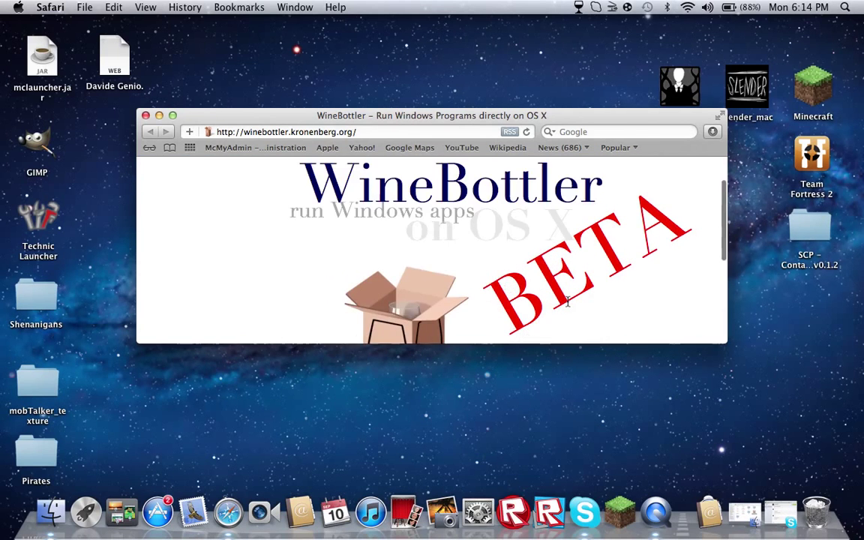
pyautogui.scroll(-4, 528, 327)
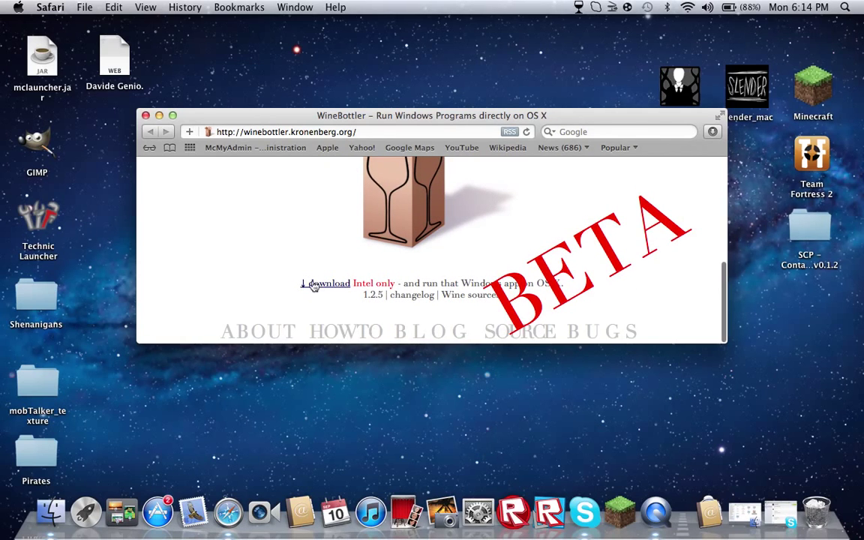
pyautogui.scroll(5, 367, 293)
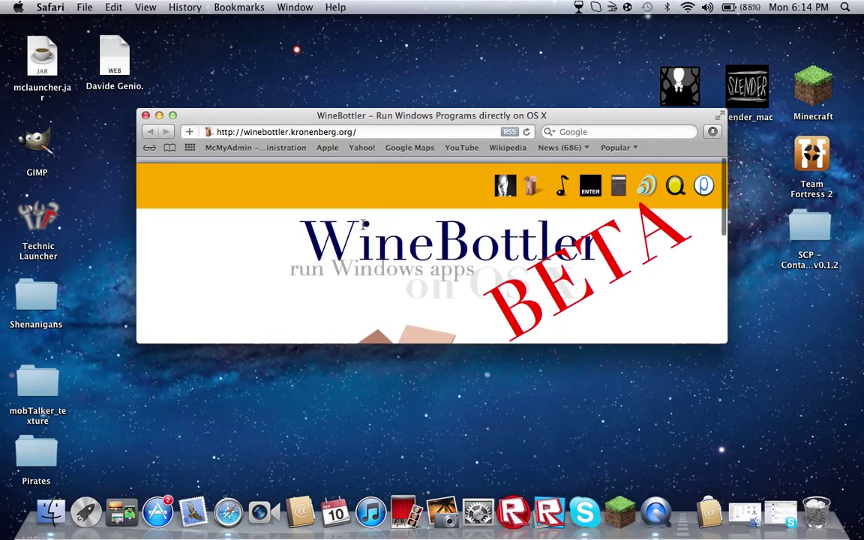
pyautogui.click(361, 132)
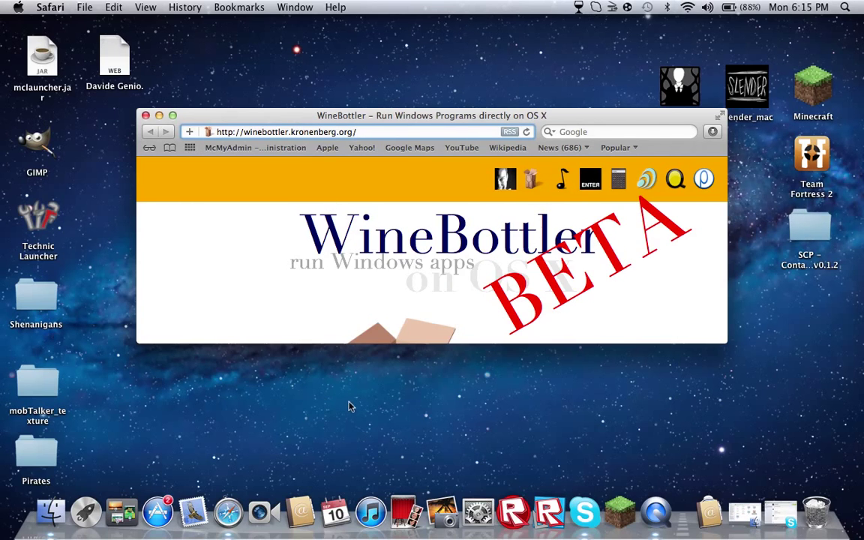
pyautogui.click(146, 116)
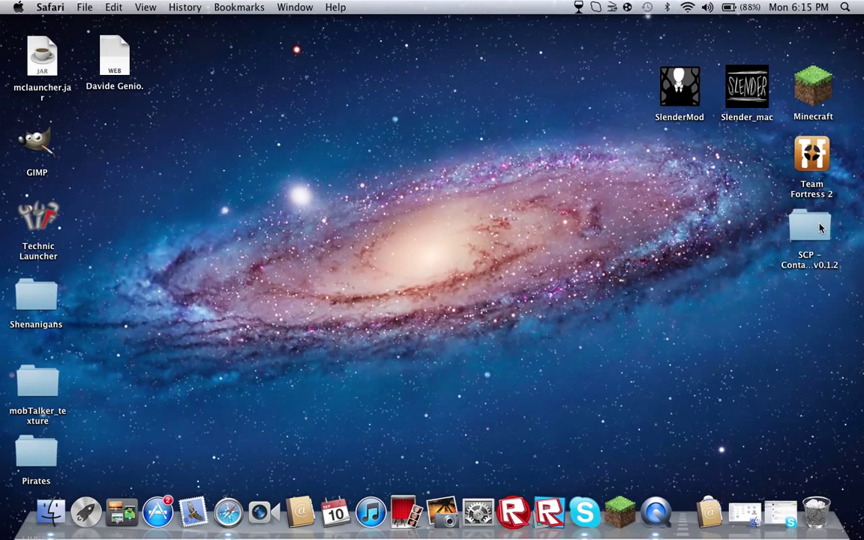
# Move SCP - Containment Breach v0.1.2.rar from the Trash to the desktop and close the Trash window.
pyautogui.click(816, 514)
pyautogui.scroll(-5, 585, 375)
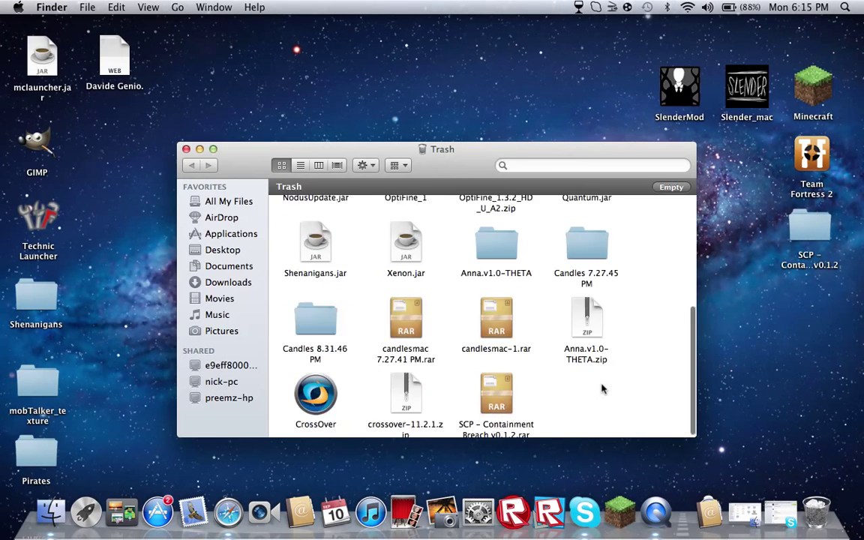
pyautogui.moveTo(499, 404); pyautogui.dragTo(663, 367)
pyautogui.click(186, 149)
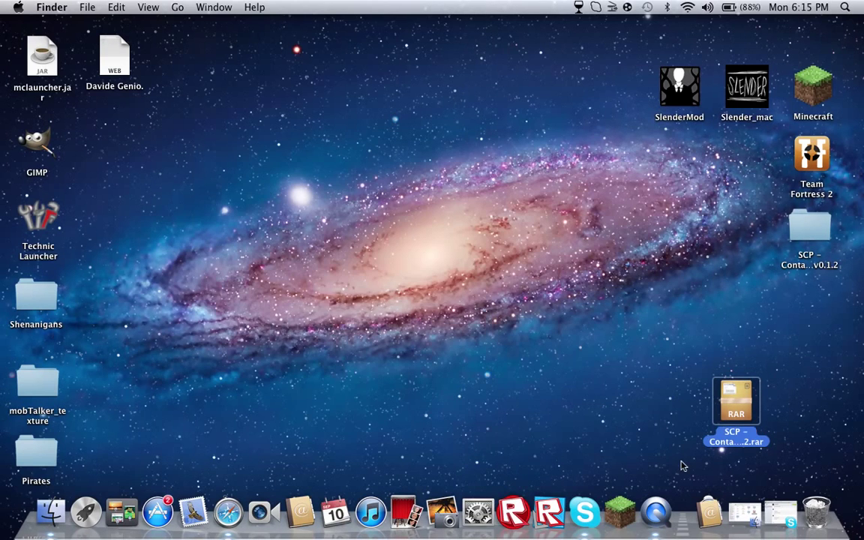
# Extract the SCP - Containment Breach RAR archive onto the desktop and place the extracted folder beside it.
pyautogui.moveTo(725, 406); pyautogui.dragTo(574, 335)
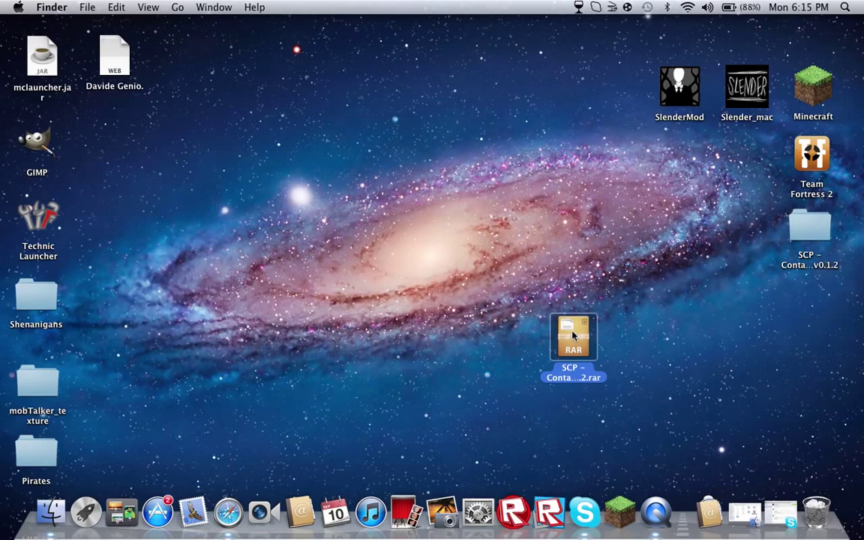
pyautogui.doubleClick(573, 335)
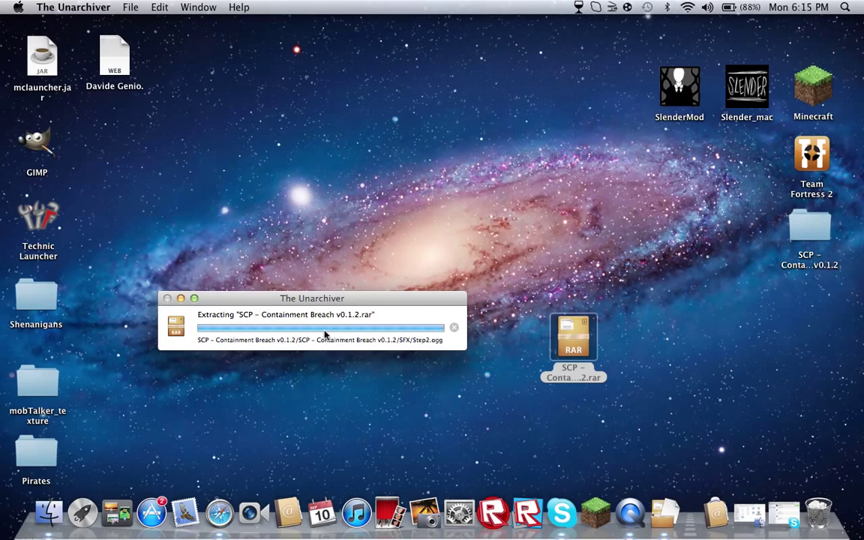
pyautogui.moveTo(837, 352); pyautogui.dragTo(664, 349)
# Open the SCP - Containment Breach v0.1.2 folder and its inner folder to reach the game's executable.
pyautogui.rightClick(664, 345)
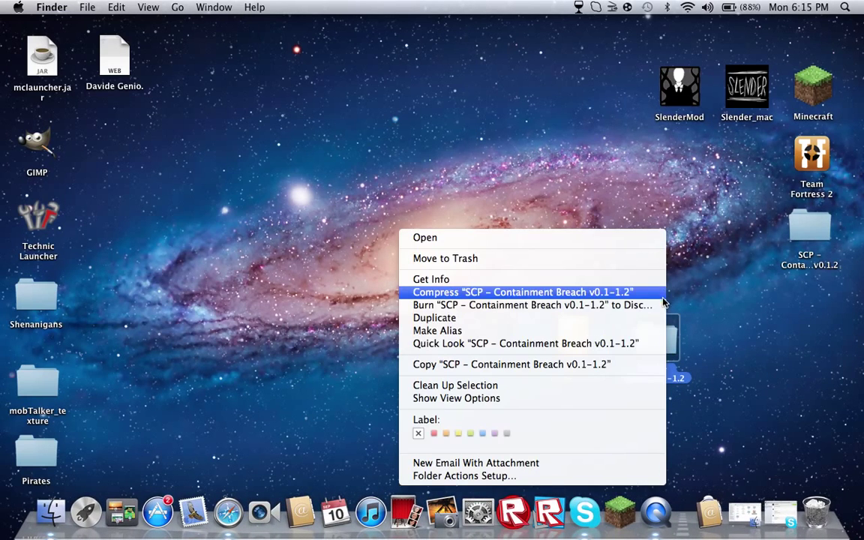
pyautogui.click(582, 239)
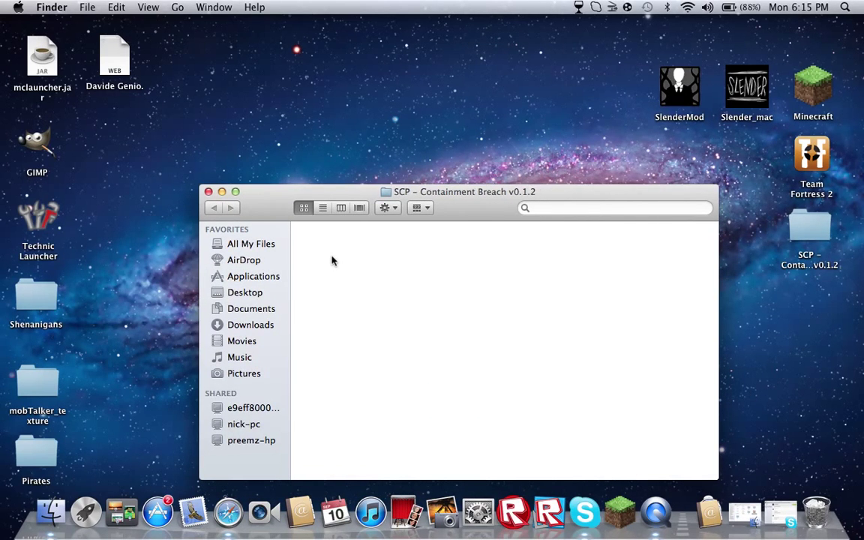
pyautogui.doubleClick(336, 254)
pyautogui.rightClick(612, 324)
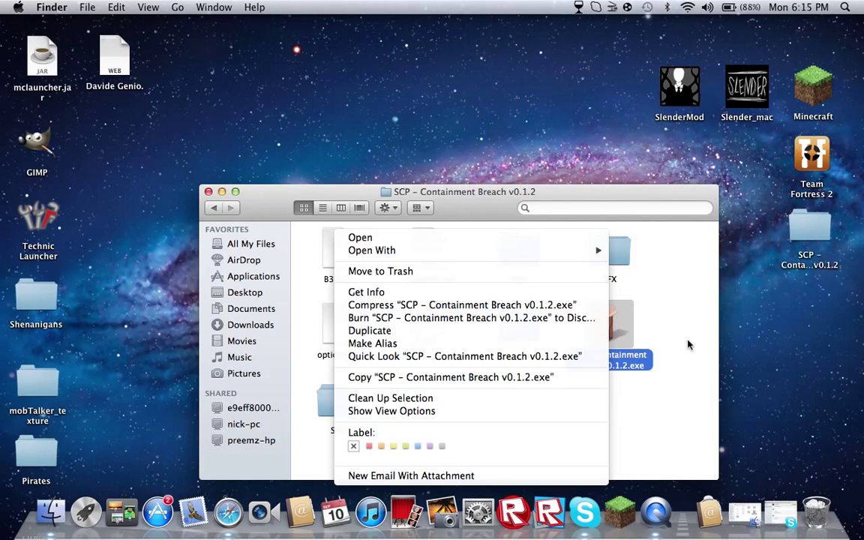
pyautogui.click(663, 399)
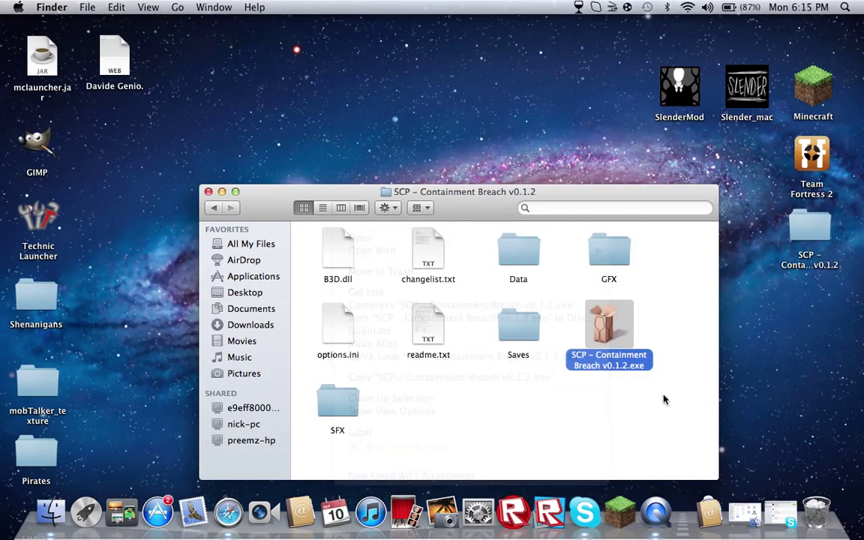
# Try to open SCP - Containment Breach v0.1.2.exe with WineBottler, found by searching applications for "WIne", and close the Manage Prefixes window.
pyautogui.rightClick(623, 321)
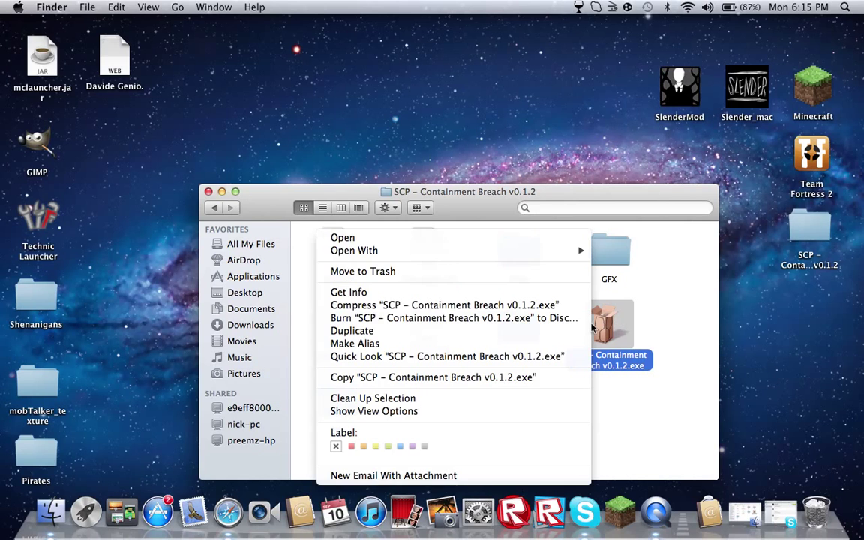
pyautogui.moveTo(467, 249)
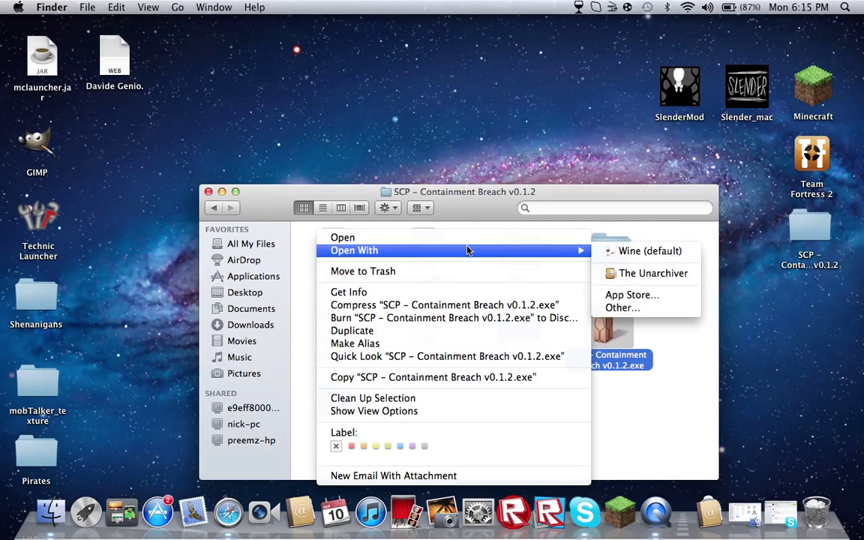
pyautogui.click(622, 306)
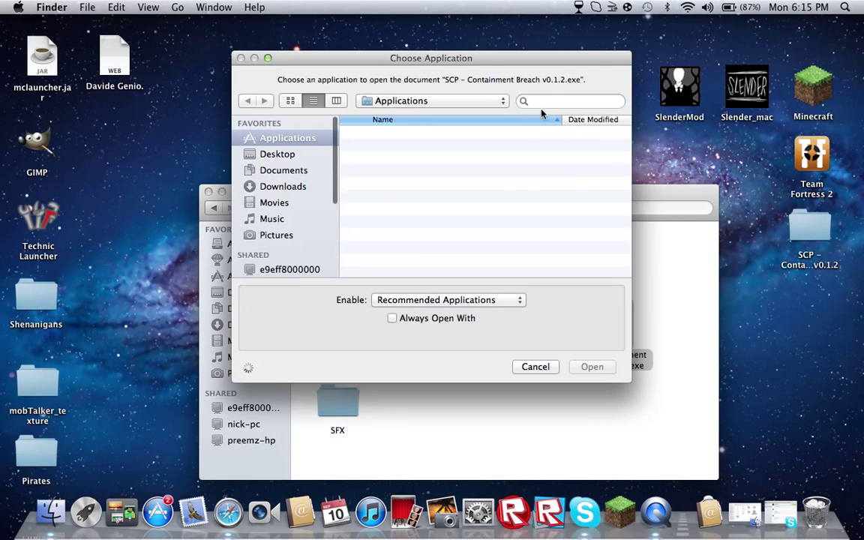
pyautogui.click(550, 100)
pyautogui.write('WIne')
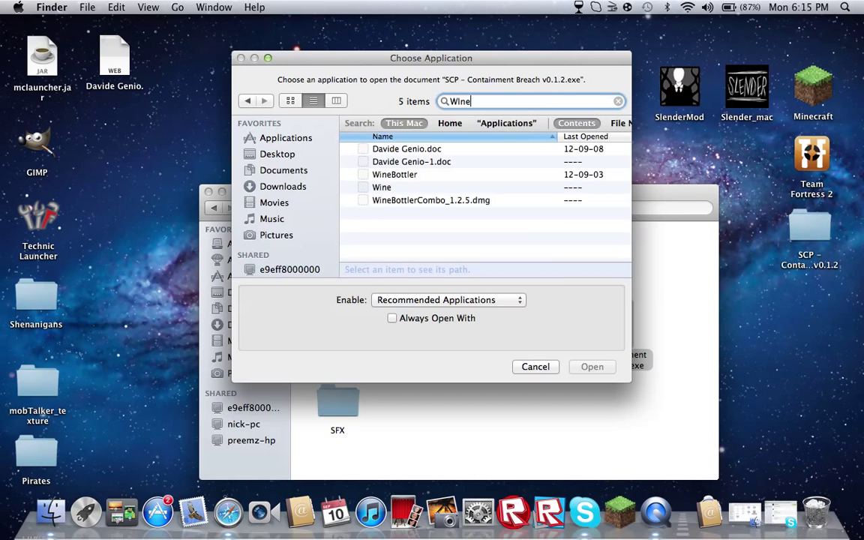
pyautogui.click(398, 175)
pyautogui.click(592, 367)
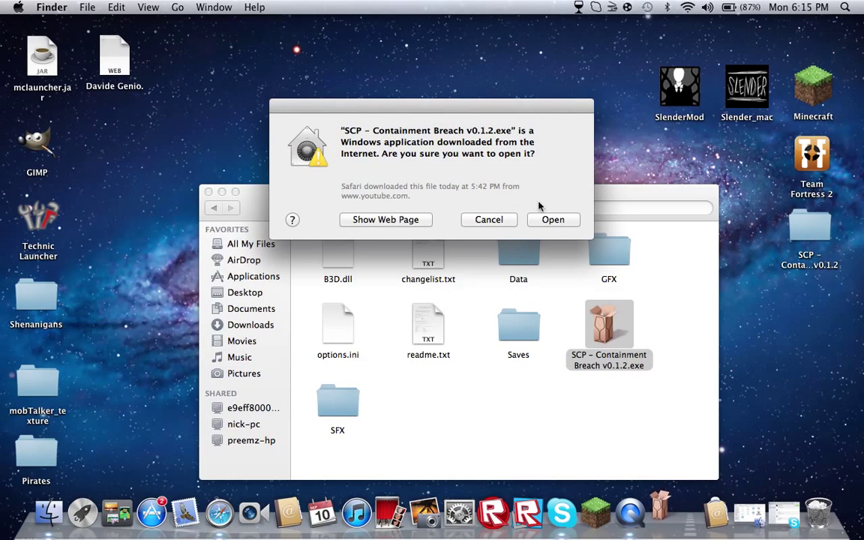
pyautogui.click(553, 221)
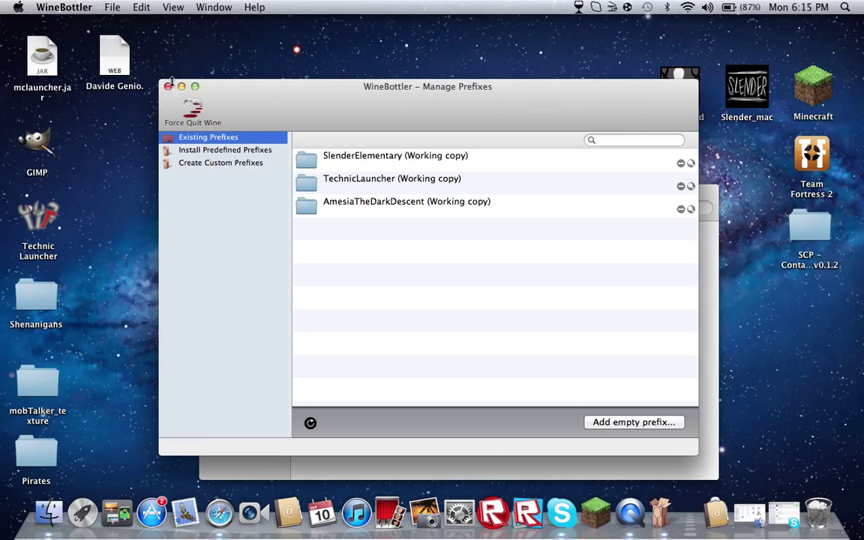
pyautogui.click(166, 87)
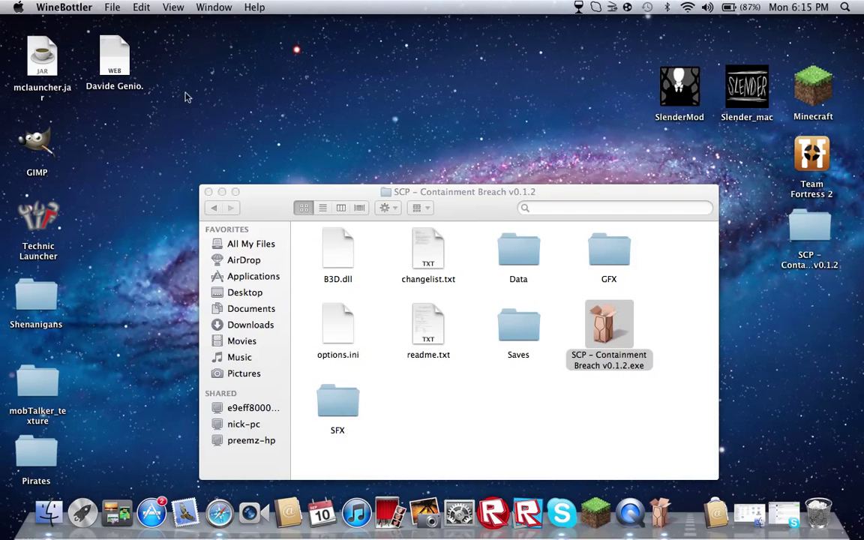
# Open SCP - Containment Breach v0.1.2.exe with Wine, found by searching the applications for "Wine".
pyautogui.rightClick(592, 333)
pyautogui.click(621, 391)
pyautogui.rightClick(601, 330)
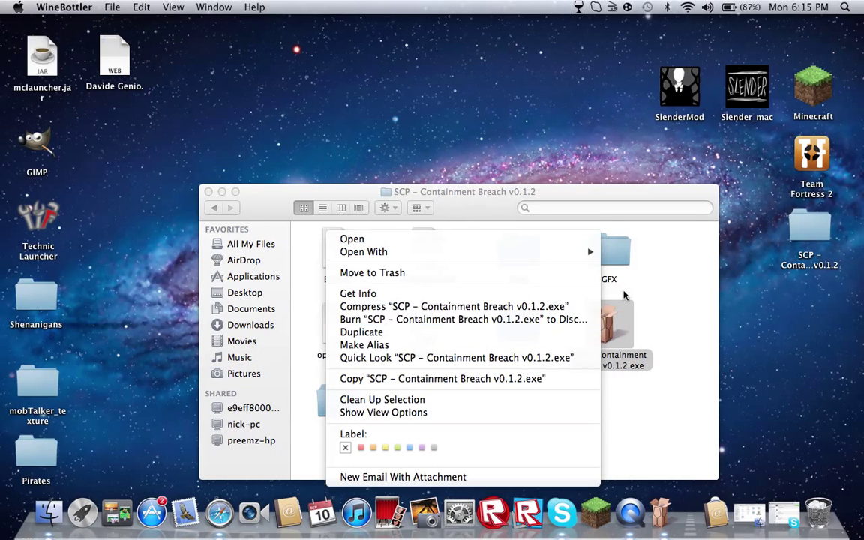
pyautogui.moveTo(589, 256)
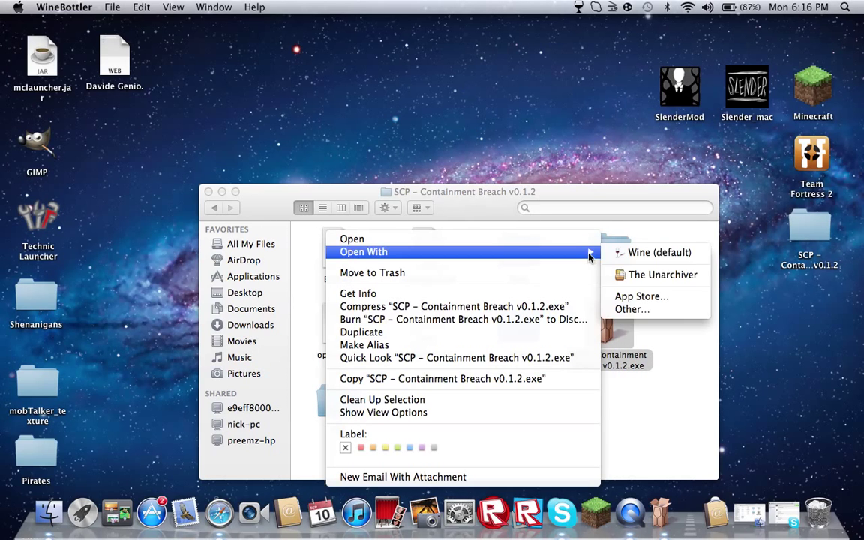
pyautogui.click(644, 309)
pyautogui.click(559, 101)
pyautogui.write('Wine')
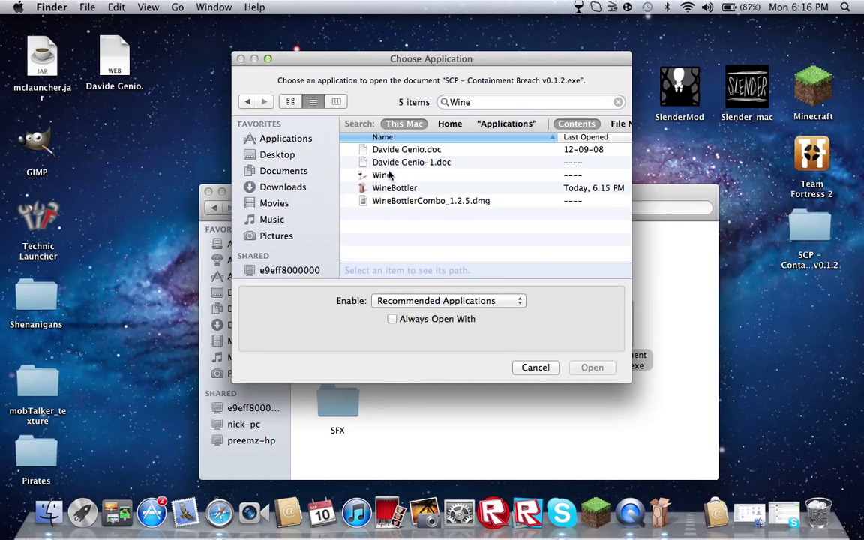
pyautogui.click(420, 175)
pyautogui.click(593, 371)
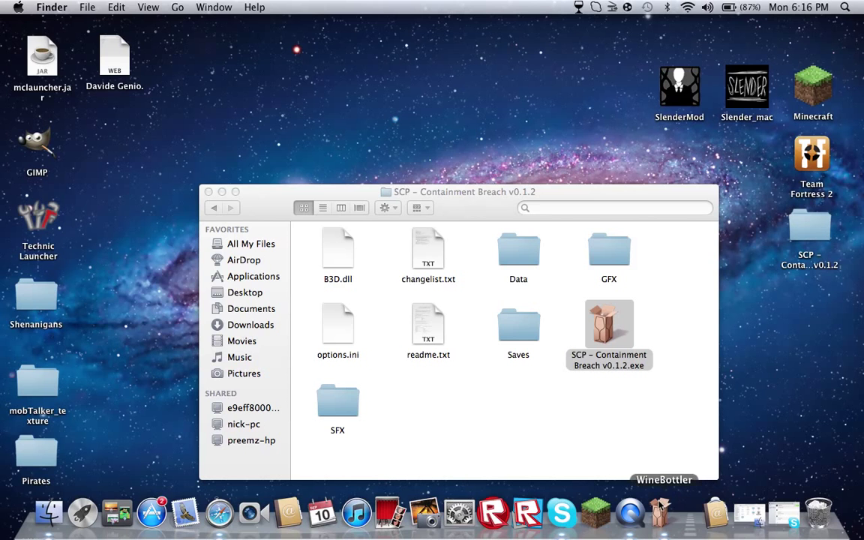
# Run the game's executable directly in Wine without converting it to an application bundle, and minimize the Finder window.
pyautogui.doubleClick(609, 326)
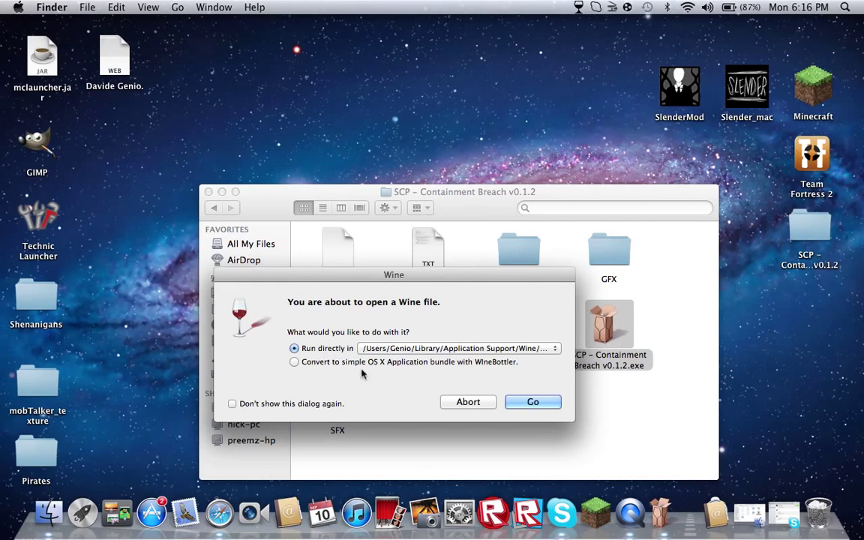
pyautogui.click(534, 402)
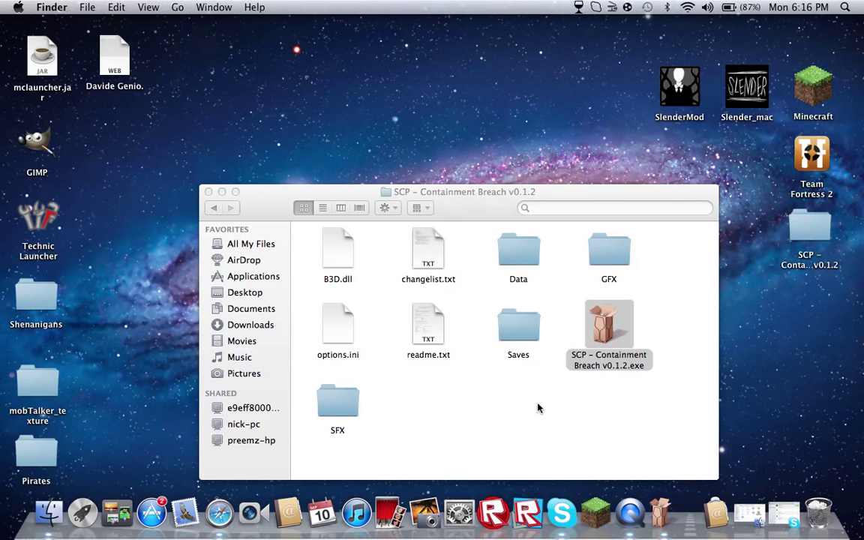
pyautogui.click(222, 192)
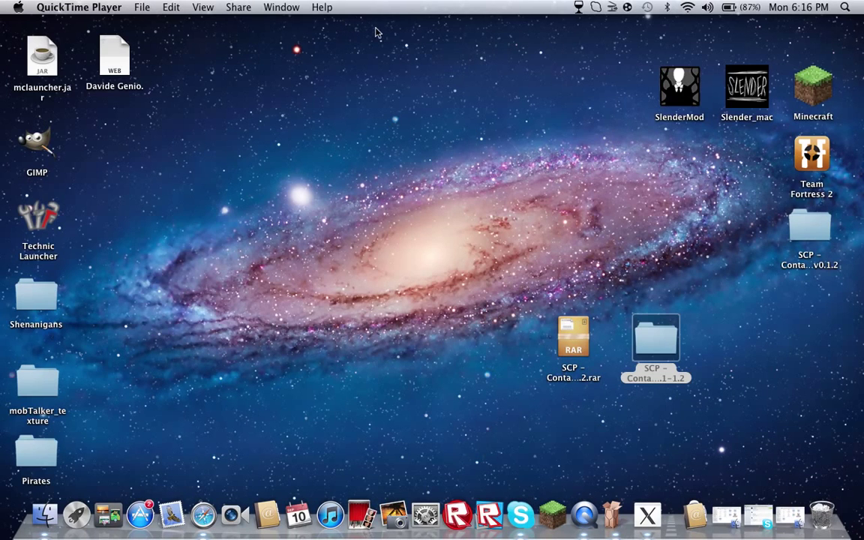
pyautogui.moveTo(492, 311); pyautogui.dragTo(713, 396)
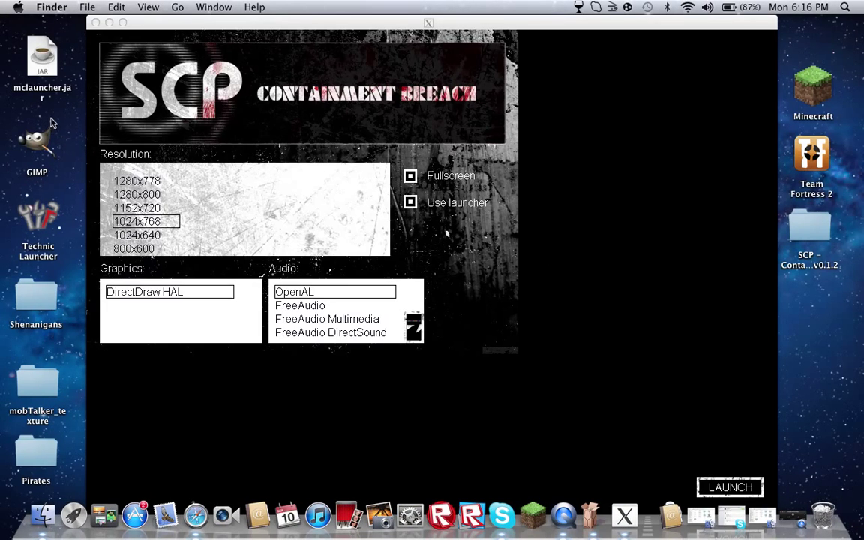
# Launch the game with Fullscreen turned off and the resolution set to 1024x768.
pyautogui.click(411, 178)
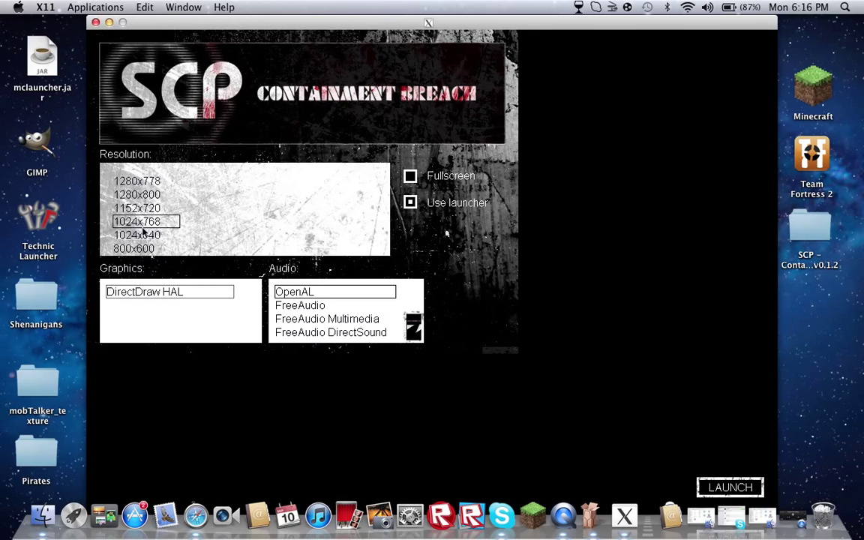
pyautogui.click(137, 249)
pyautogui.click(137, 222)
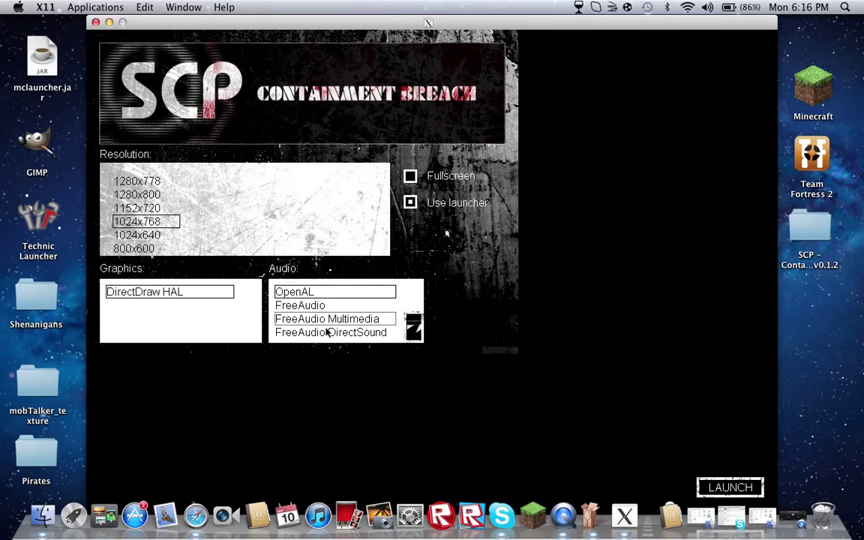
pyautogui.click(733, 491)
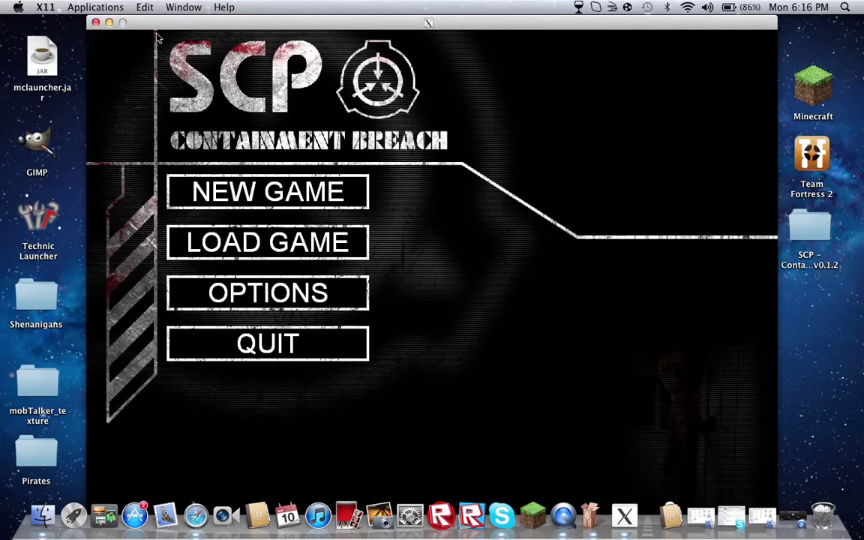
# Close the game window, and quit X11 and WineBottler.
pyautogui.click(96, 23)
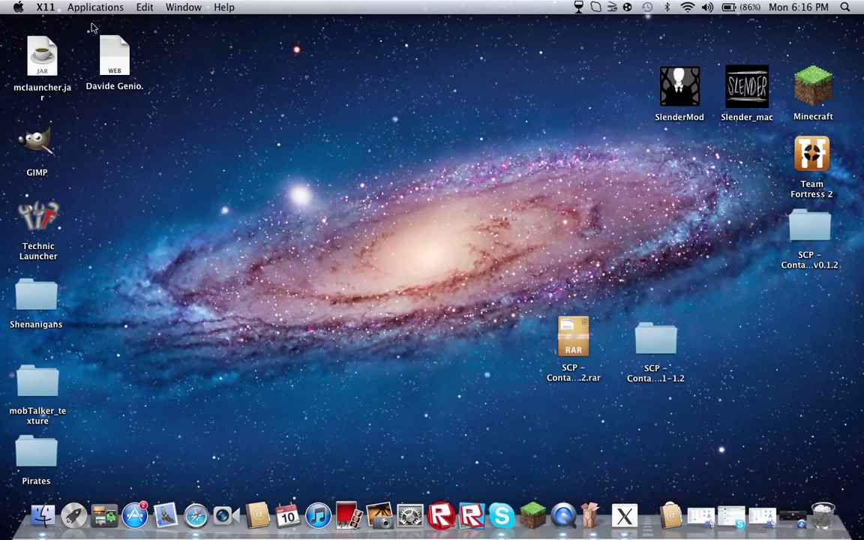
pyautogui.rightClick(625, 518)
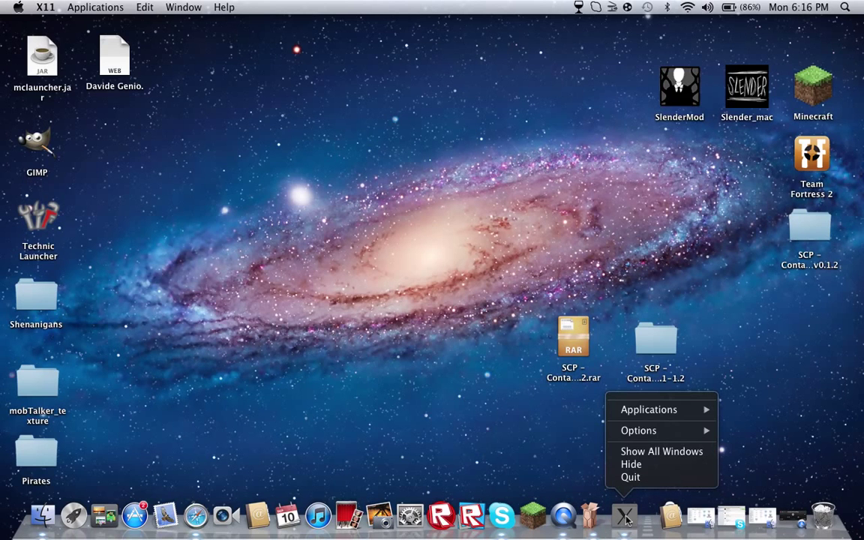
pyautogui.click(631, 477)
pyautogui.rightClick(589, 517)
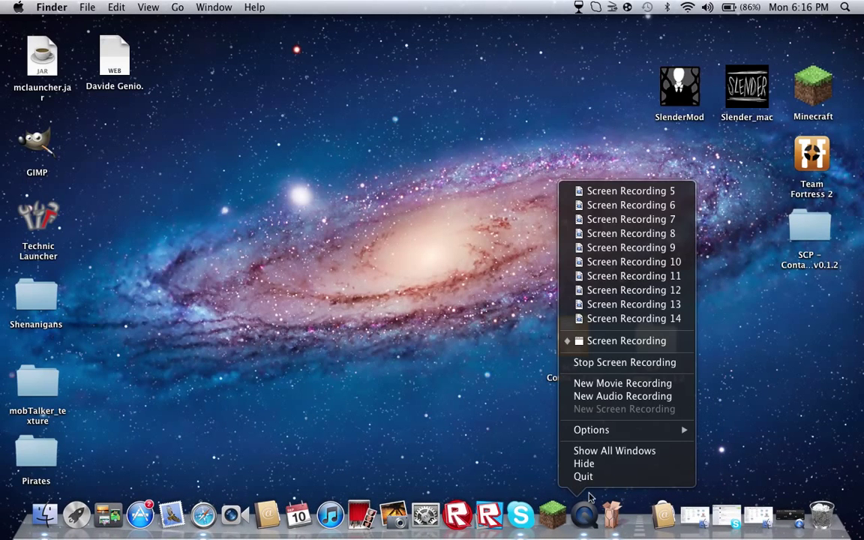
pyautogui.click(606, 522)
pyautogui.rightClick(607, 521)
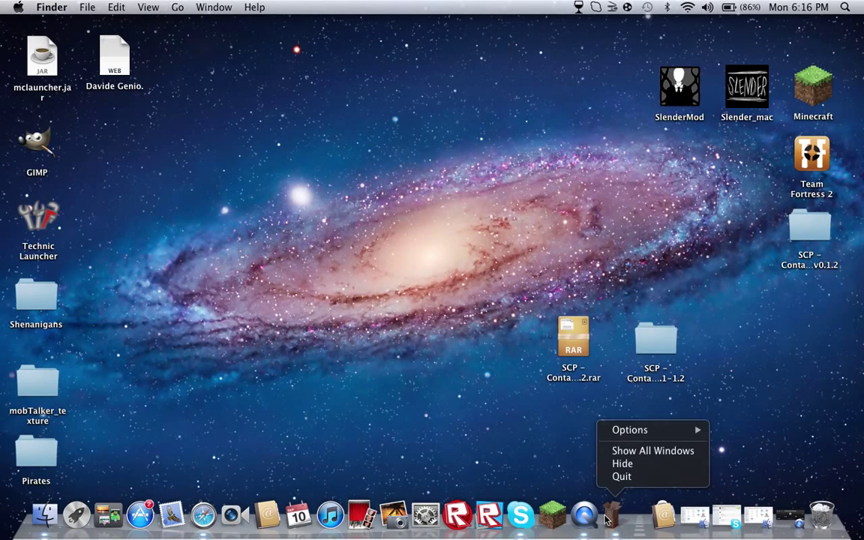
pyautogui.click(621, 477)
pyautogui.moveTo(421, 248); pyautogui.dragTo(670, 399)
pyautogui.moveTo(491, 233)
pyautogui.mouseDown()
pyautogui.moveTo(558, 264)
pyautogui.moveTo(781, 440)
pyautogui.moveTo(486, 457)
pyautogui.moveTo(544, 399)
pyautogui.moveTo(598, 390)
pyautogui.moveTo(592, 348)
pyautogui.mouseUp()
pyautogui.click(550, 214)
pyautogui.moveTo(486, 276)
pyautogui.mouseDown()
pyautogui.moveTo(623, 446)
pyautogui.moveTo(576, 356)
pyautogui.mouseUp()
# Extract the SCP RAR archive again, and move the new folder and the duplicate folder beside the archive to the Trash.
pyautogui.doubleClick(576, 357)
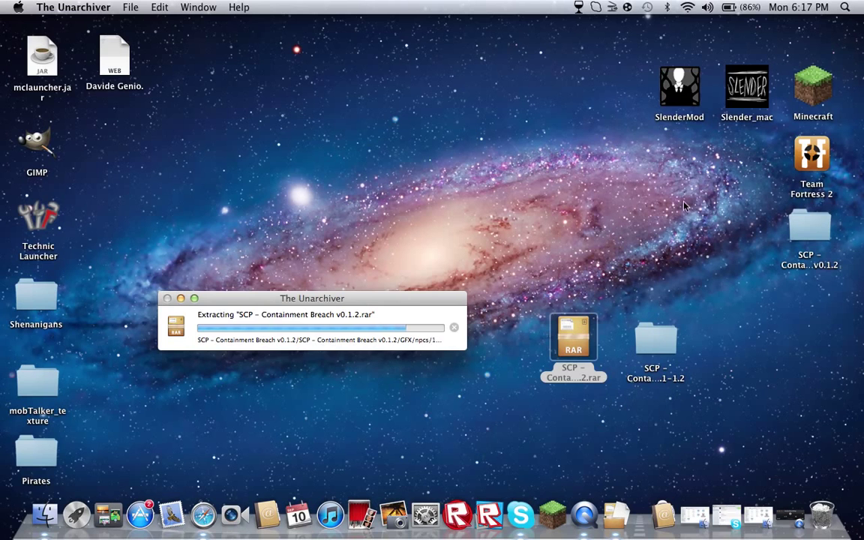
pyautogui.moveTo(825, 342); pyautogui.dragTo(822, 520)
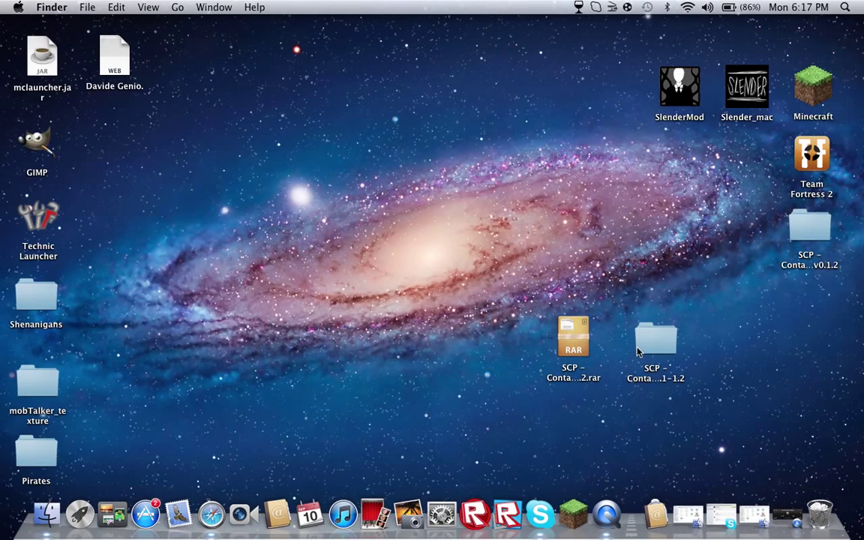
pyautogui.click(660, 343)
pyautogui.press('super+BackSpace')
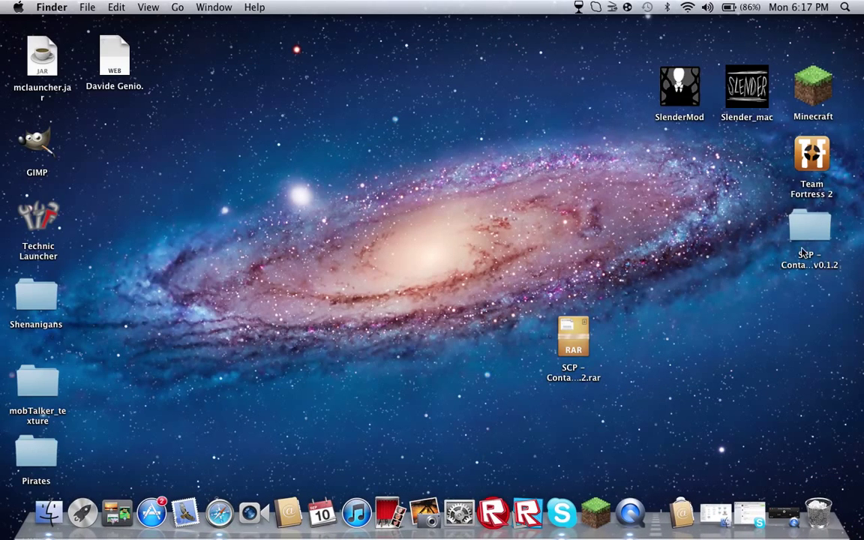
# Examine the contents of the remaining SCP - Containment Breach v0.1.2 folder and its inner folder, and close the window.
pyautogui.doubleClick(810, 229)
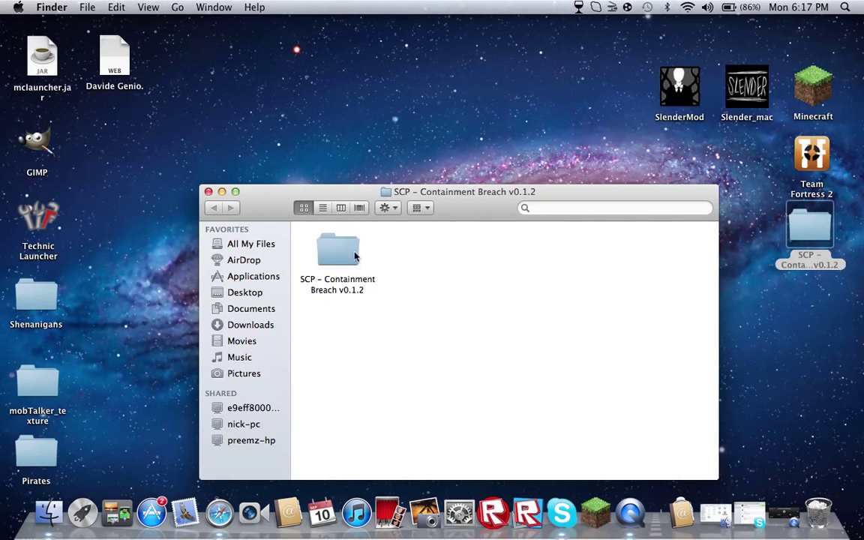
pyautogui.doubleClick(339, 252)
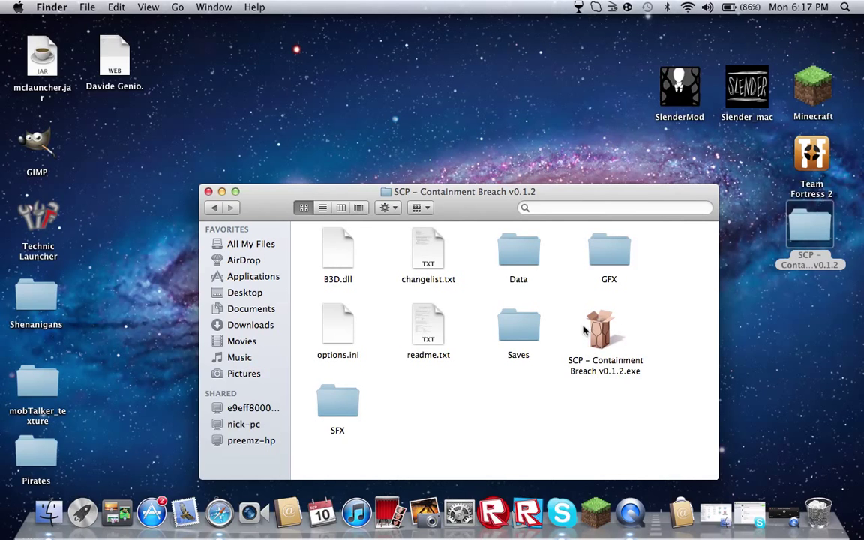
pyautogui.click(209, 192)
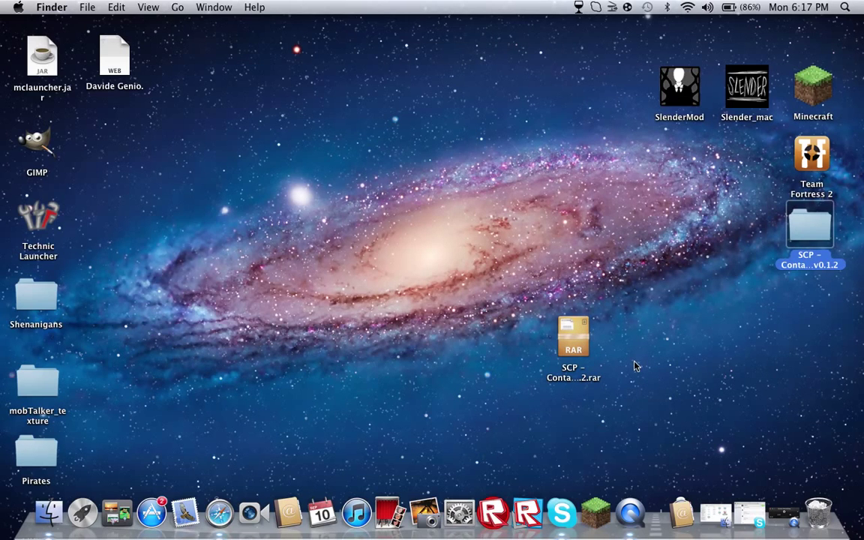
pyautogui.click(784, 514)
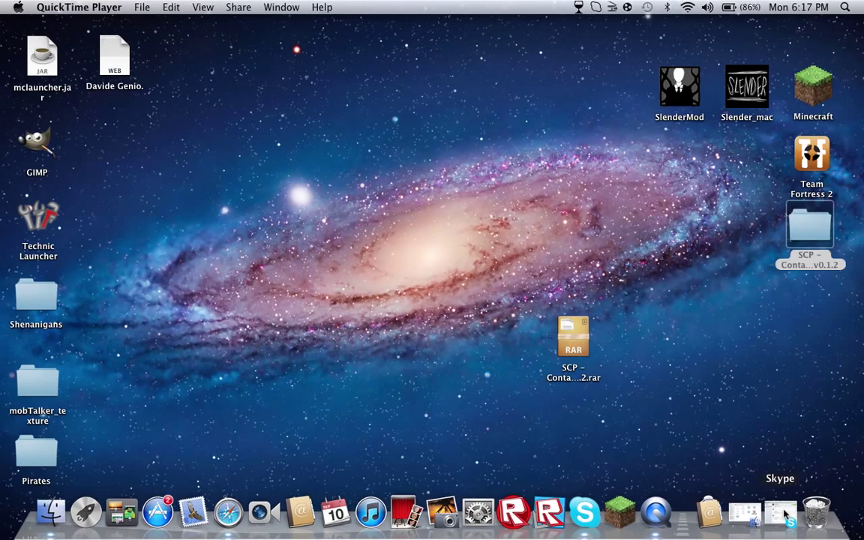